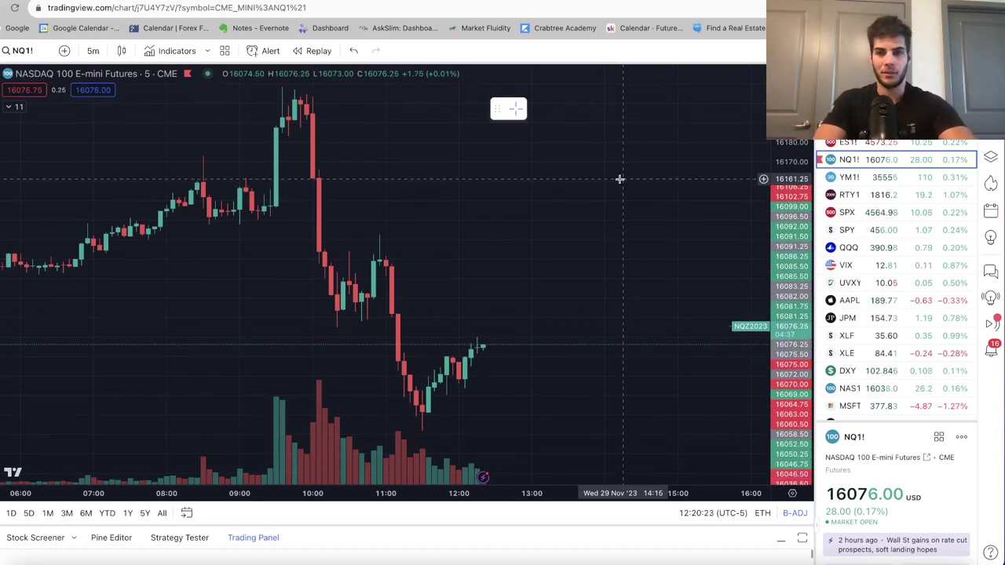
- Examine the NQ1! 5-minute chart of 29 Nov, focusing on the sell-off after 10:00 and the bounce before 11:00
scroll(611, 195, left, 2)
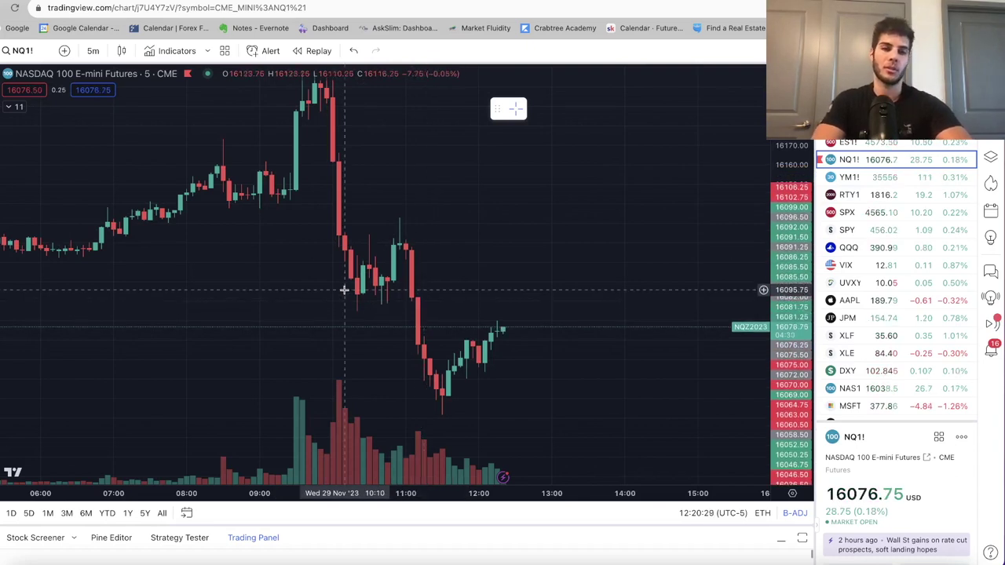
scroll(354, 337, left, 1)
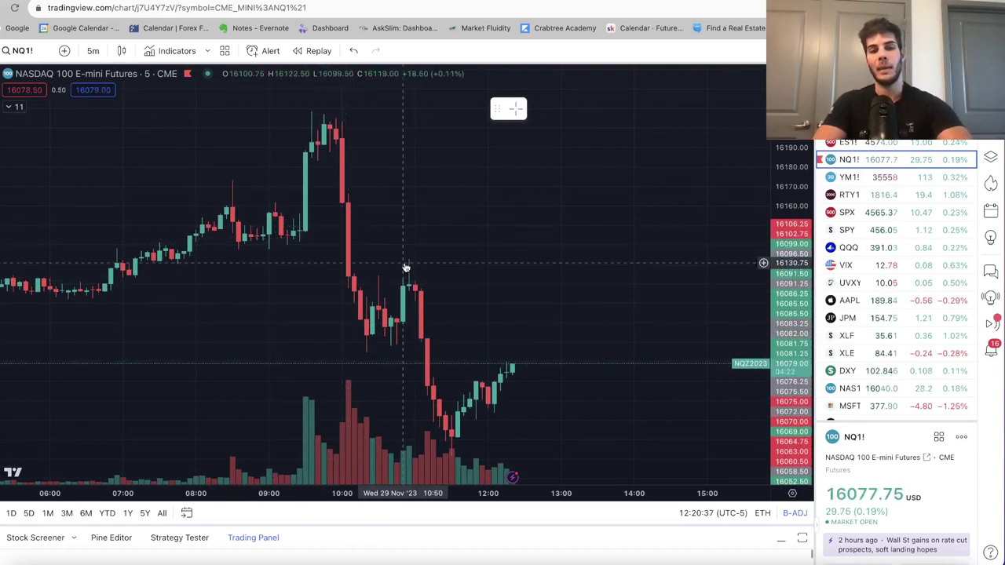
drag(470, 329, 464, 272)
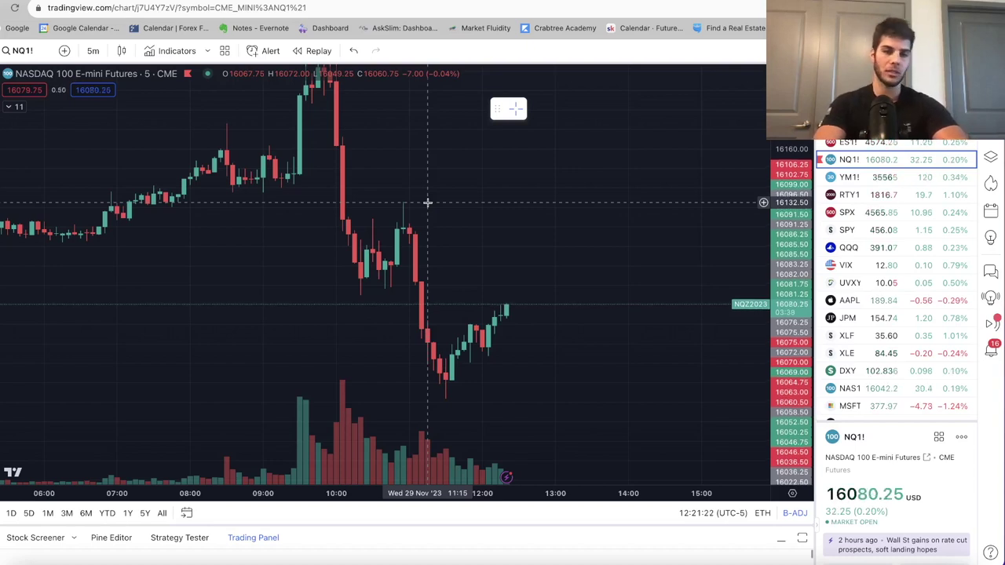
scroll(431, 215, up, 1)
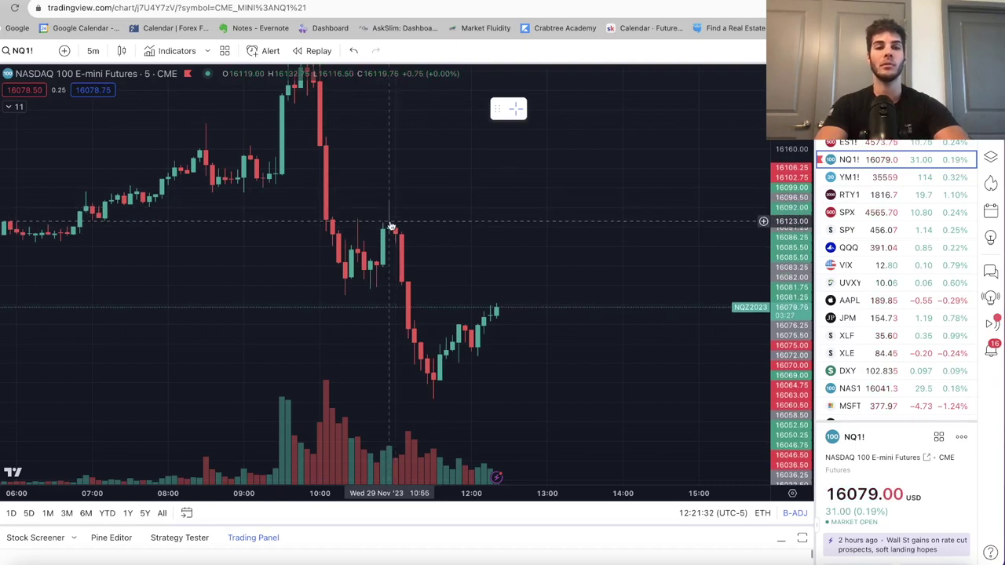
scroll(393, 217, up, 2)
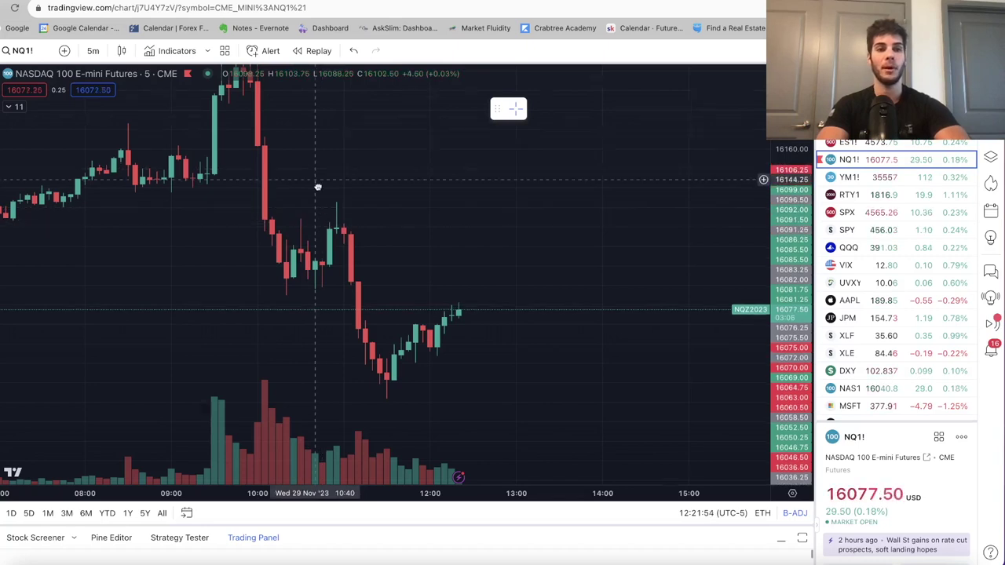
drag(318, 189, 331, 236)
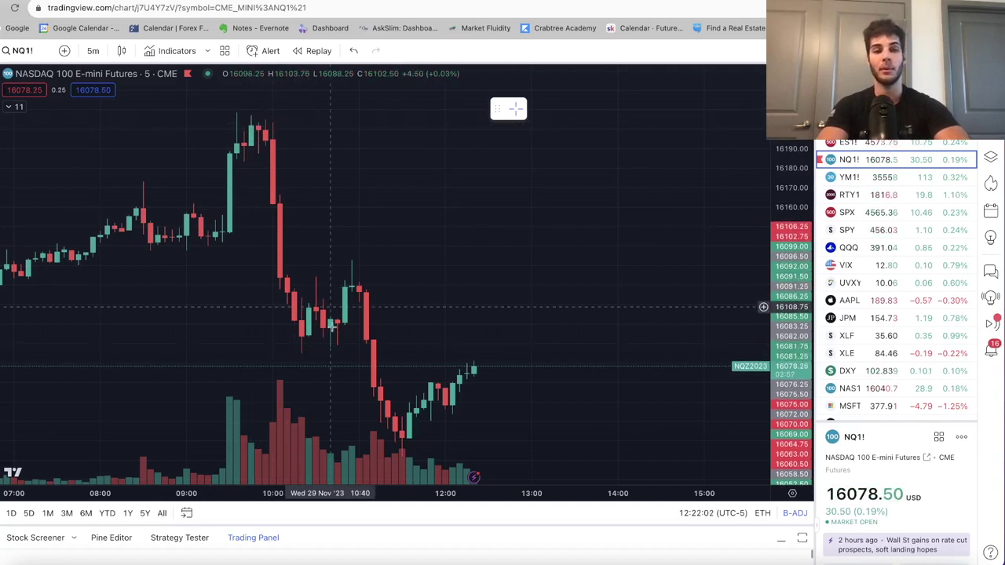
- Try a Long Position projection on the falling 11:05 candle of 29 Nov, and discard it
scroll(338, 280, right, 3)
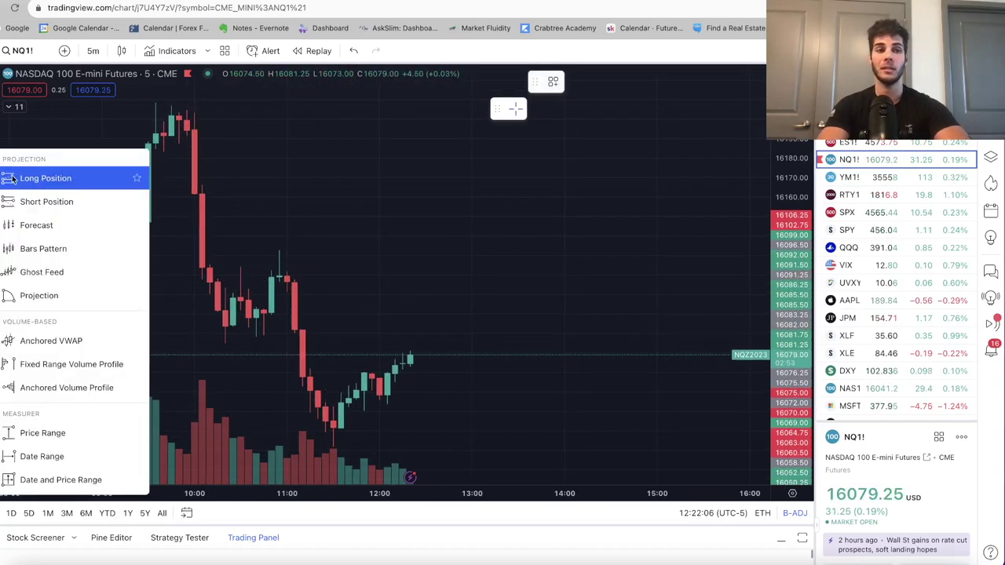
click(296, 312)
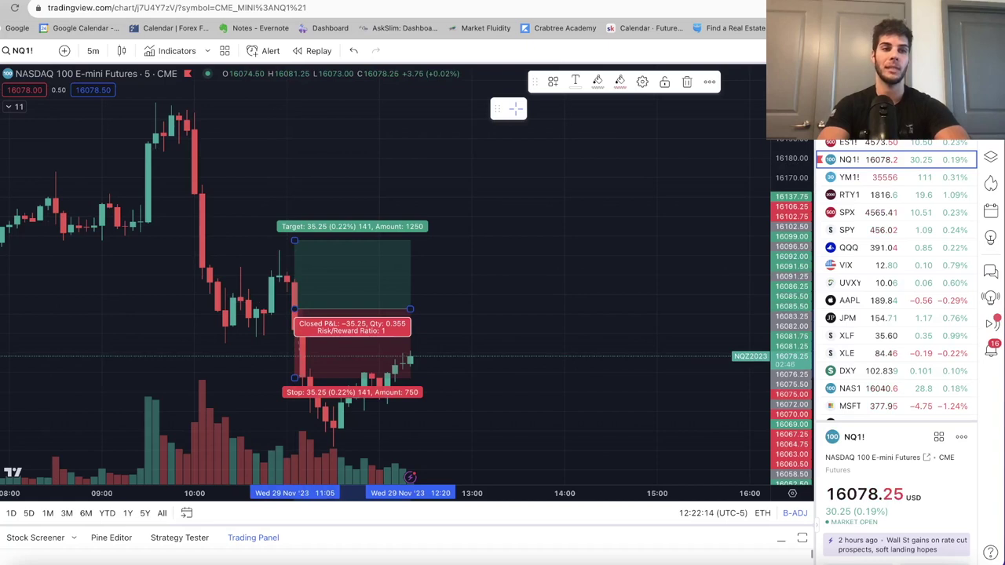
click(330, 262)
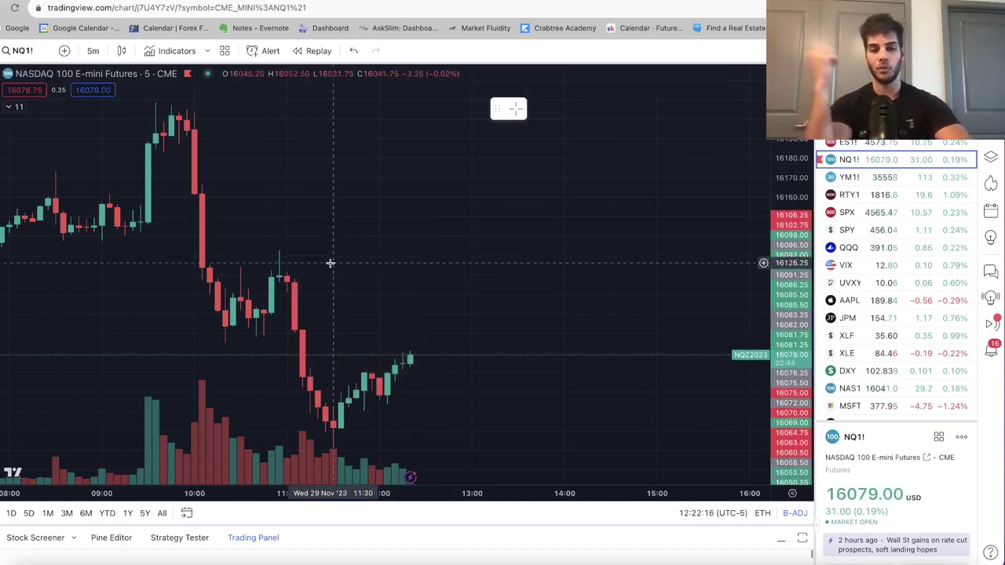
- Sketch a falling zigzag ending in a small bounce and a larger rising zigzag freehand in the empty chart area beside the candles
drag(411, 307, 390, 201)
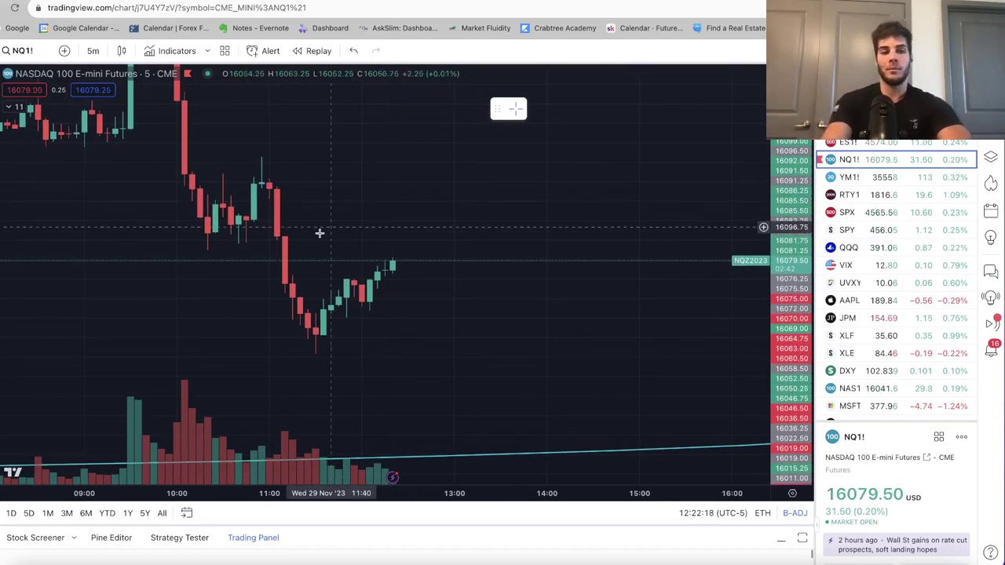
drag(238, 271, 383, 314)
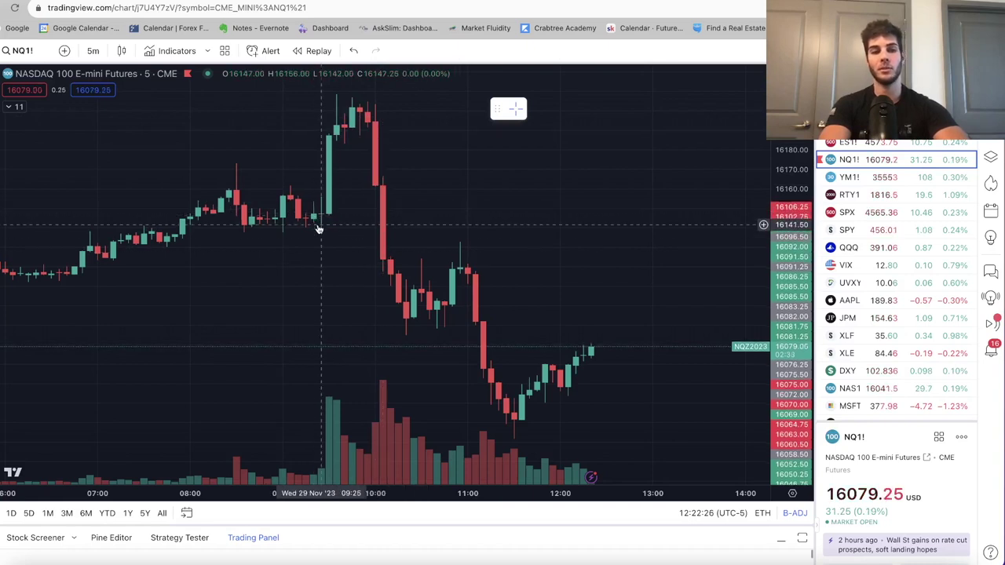
scroll(325, 231, up, 2)
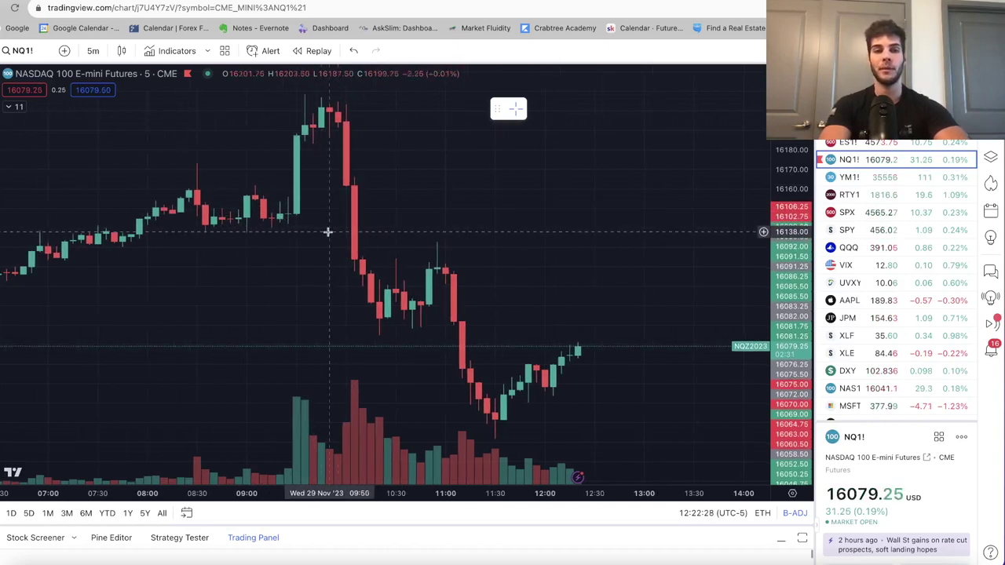
drag(785, 342, 785, 310)
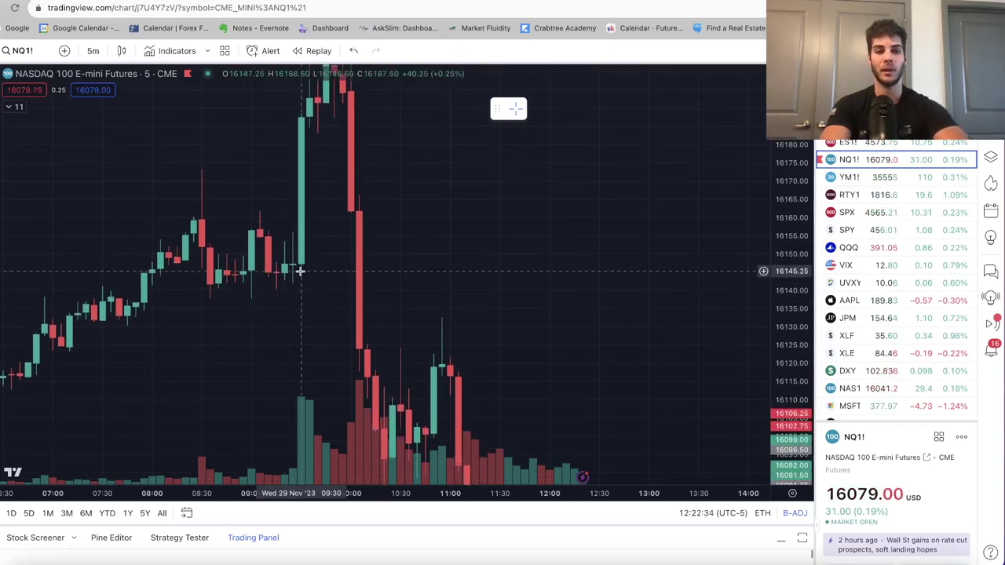
scroll(291, 268, up, 2)
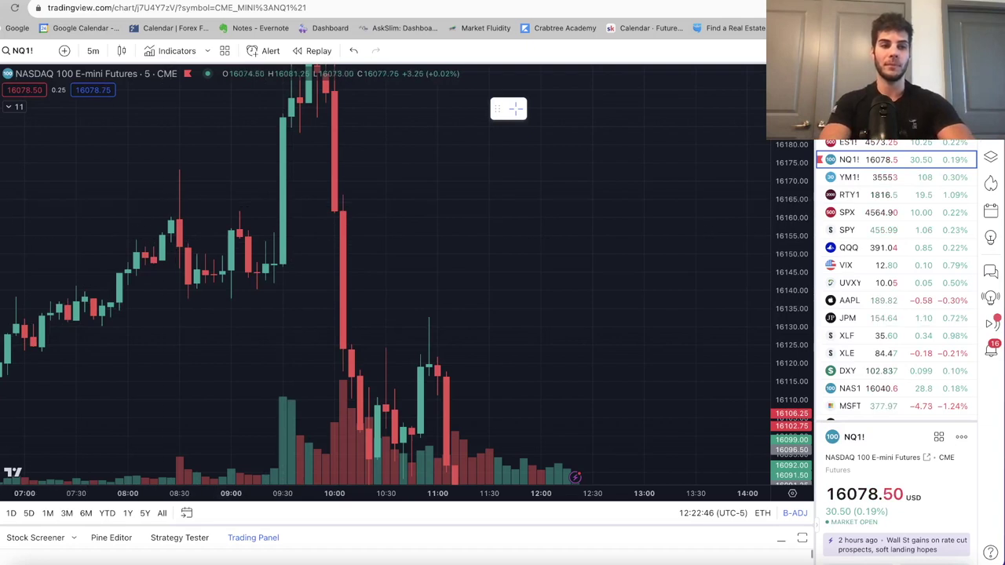
mouse_move(409, 153)
mouse_down()
mouse_move(428, 203)
mouse_move(449, 189)
mouse_move(464, 234)
mouse_up()
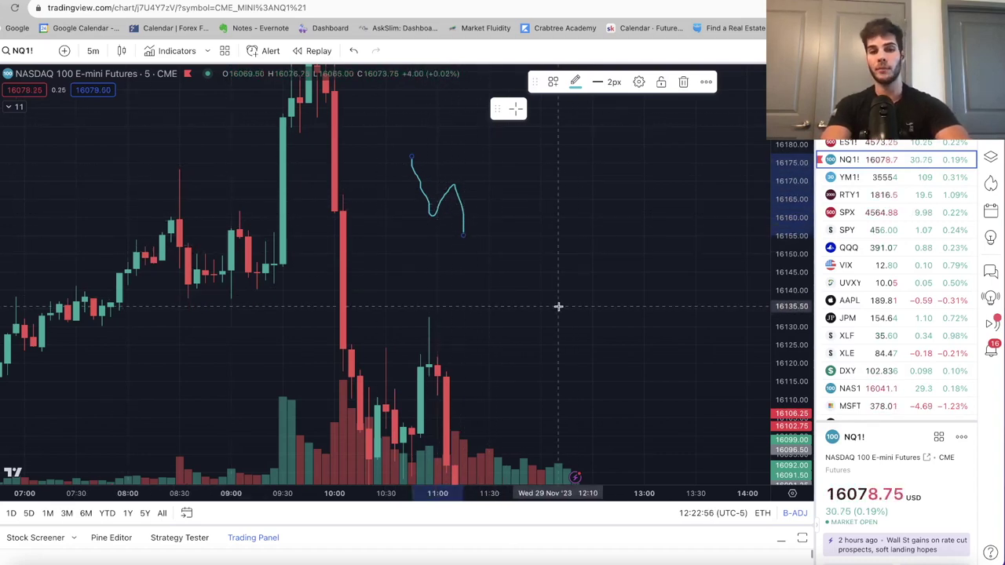
mouse_move(557, 304)
mouse_down()
mouse_move(599, 209)
mouse_move(611, 267)
mouse_move(640, 197)
mouse_move(660, 229)
mouse_move(677, 179)
mouse_up()
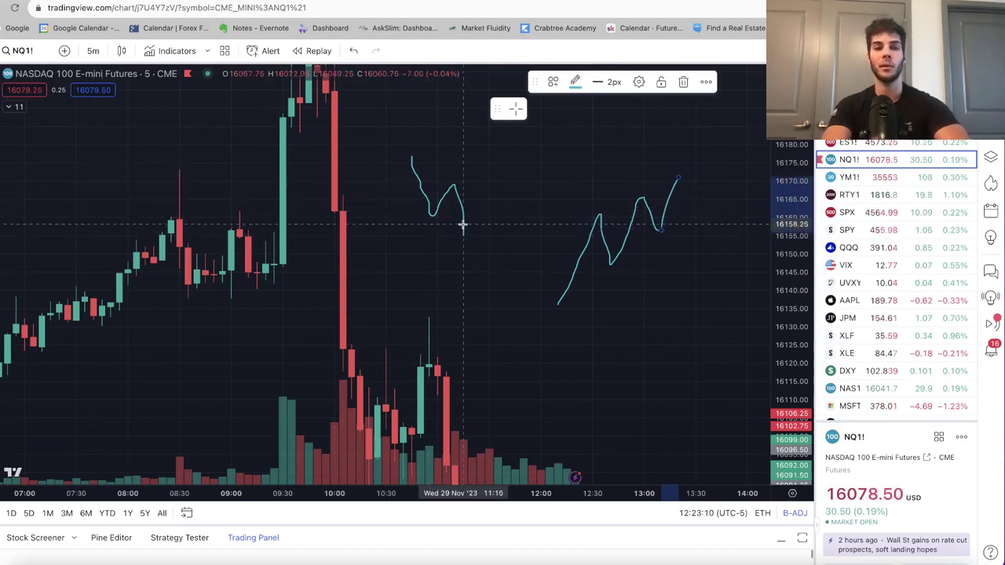
drag(463, 233, 480, 205)
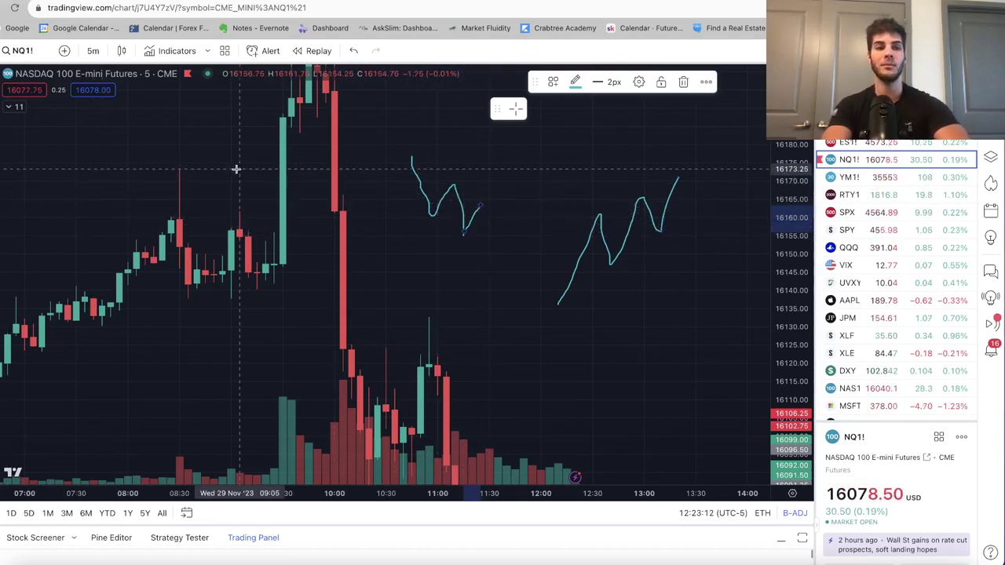
- Place a Short Position at the end of the falling zigzag's bounce and tighten its stop and target
click(196, 217)
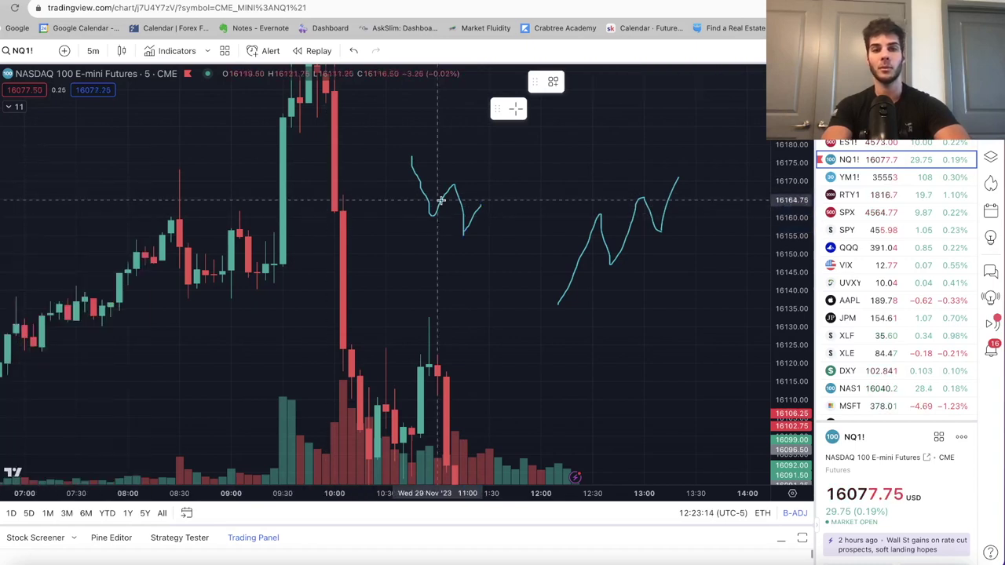
click(489, 206)
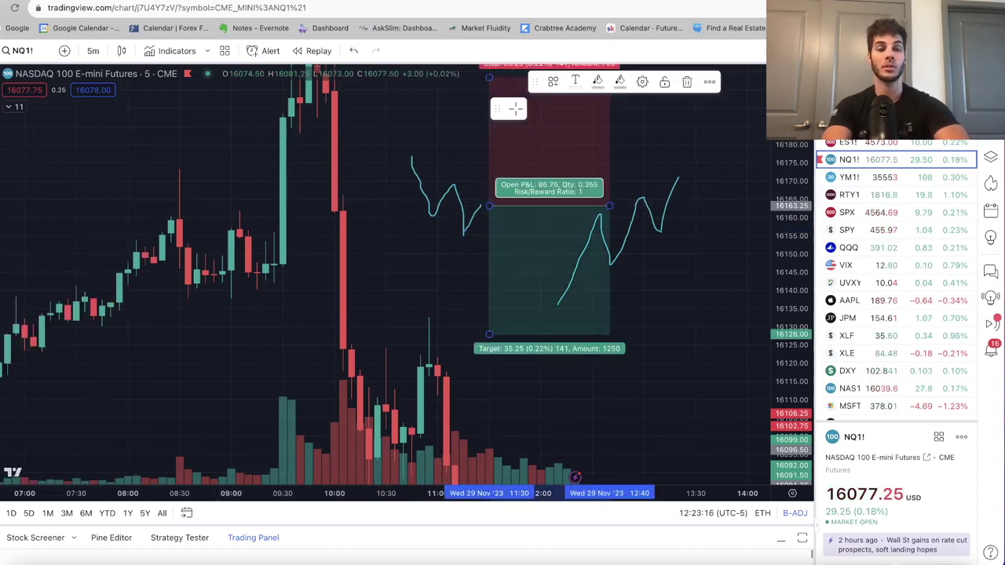
drag(490, 75, 489, 181)
drag(488, 336, 493, 193)
- Remove the sketched zigzags and the example short position from the chart
drag(379, 213, 311, 263)
click(520, 246)
click(518, 249)
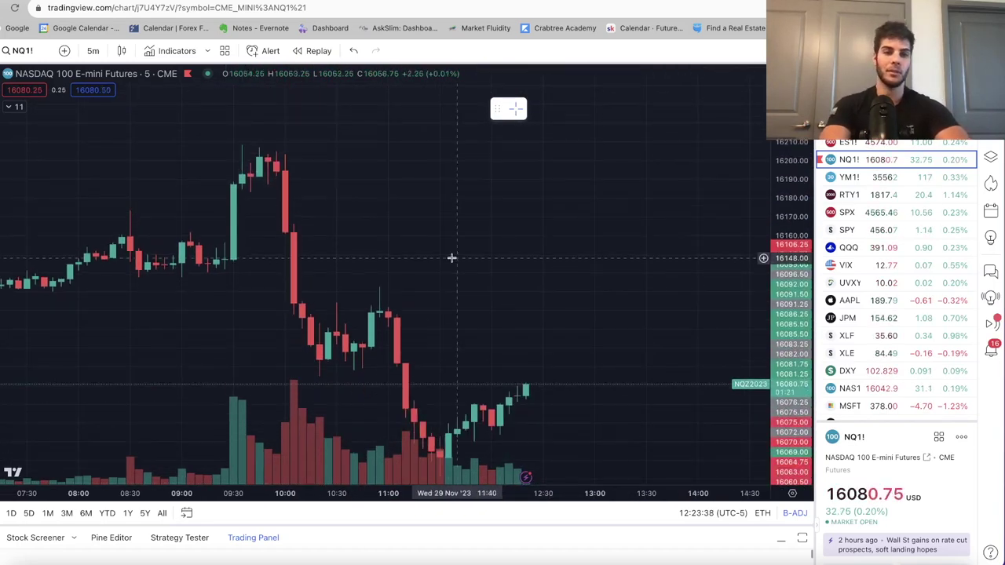
- Go back to the 28 Nov session and examine the price action after 09:30 around the two marked long trades
drag(452, 258, 434, 193)
scroll(361, 220, up, 1)
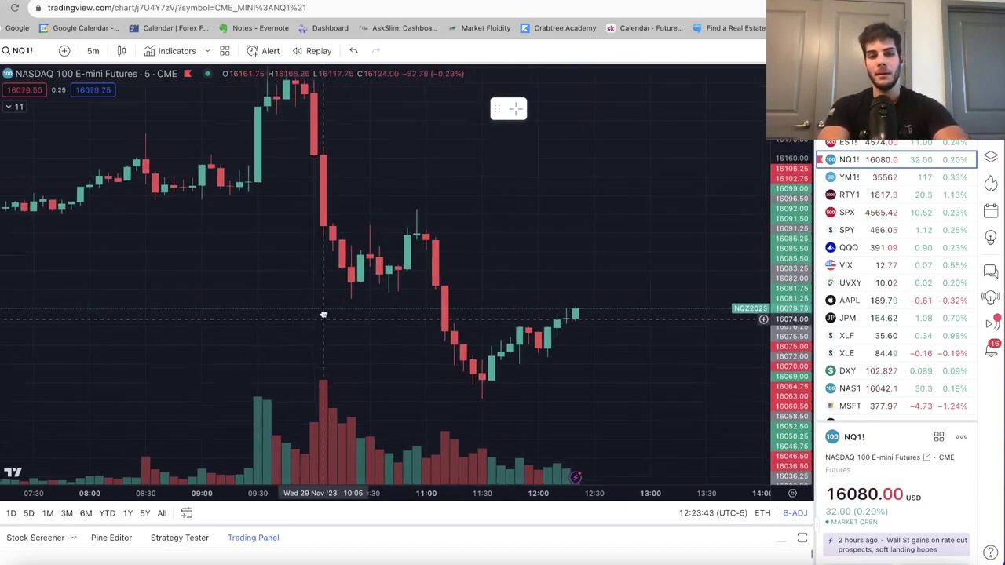
drag(397, 304, 332, 254)
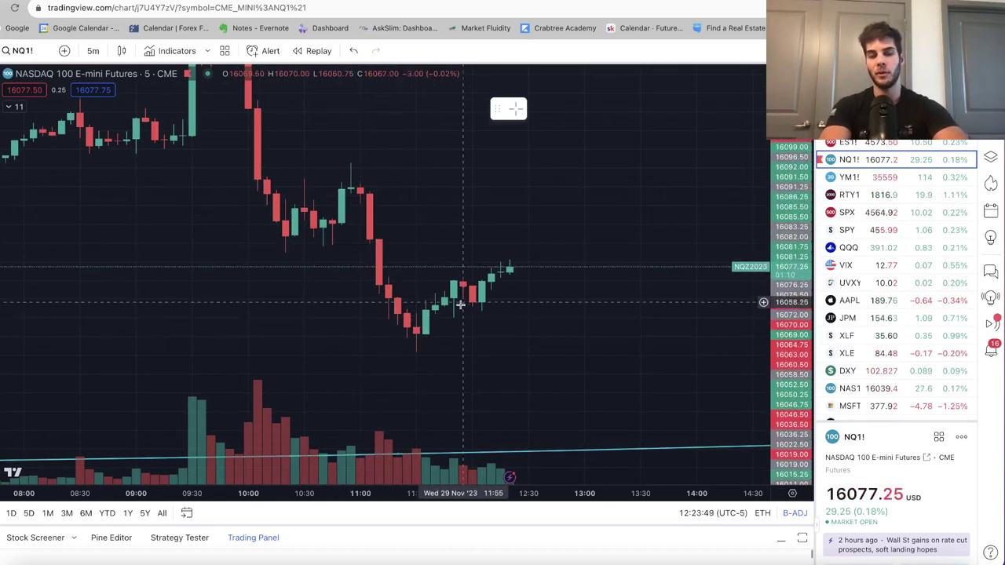
drag(55, 291, 667, 296)
drag(196, 293, 440, 293)
drag(433, 366, 953, 336)
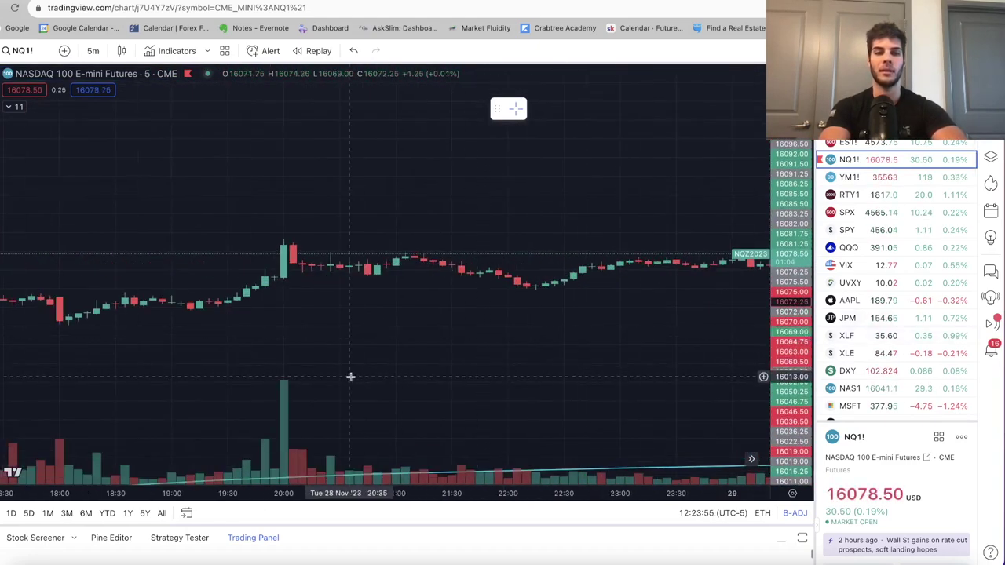
drag(349, 380, 484, 299)
drag(340, 314, 722, 285)
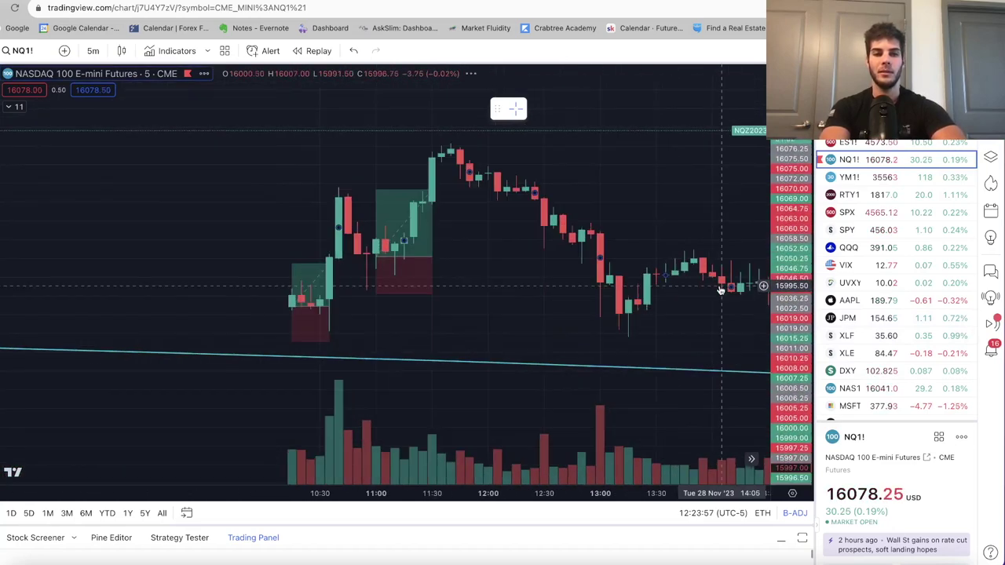
drag(325, 370, 428, 326)
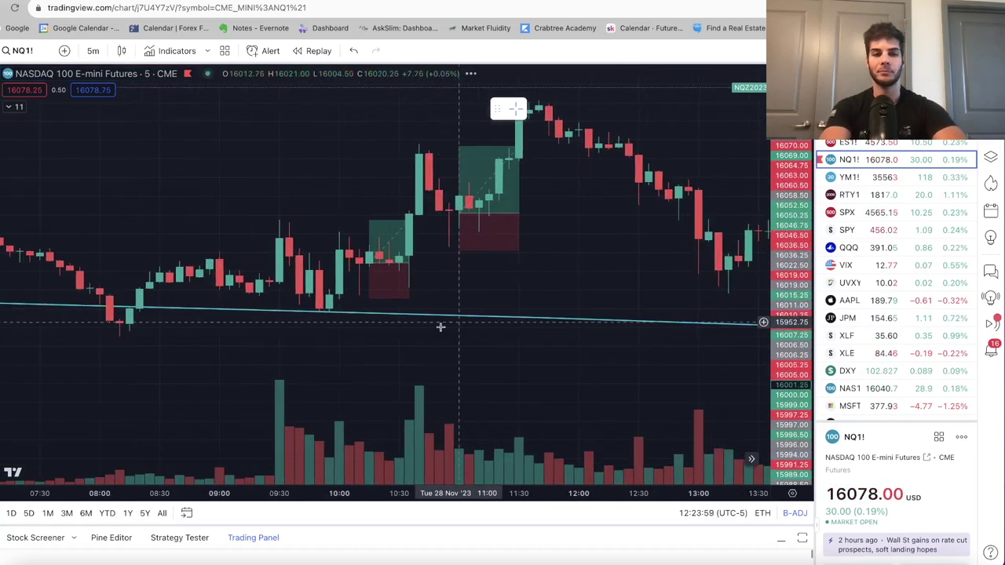
drag(353, 338, 369, 286)
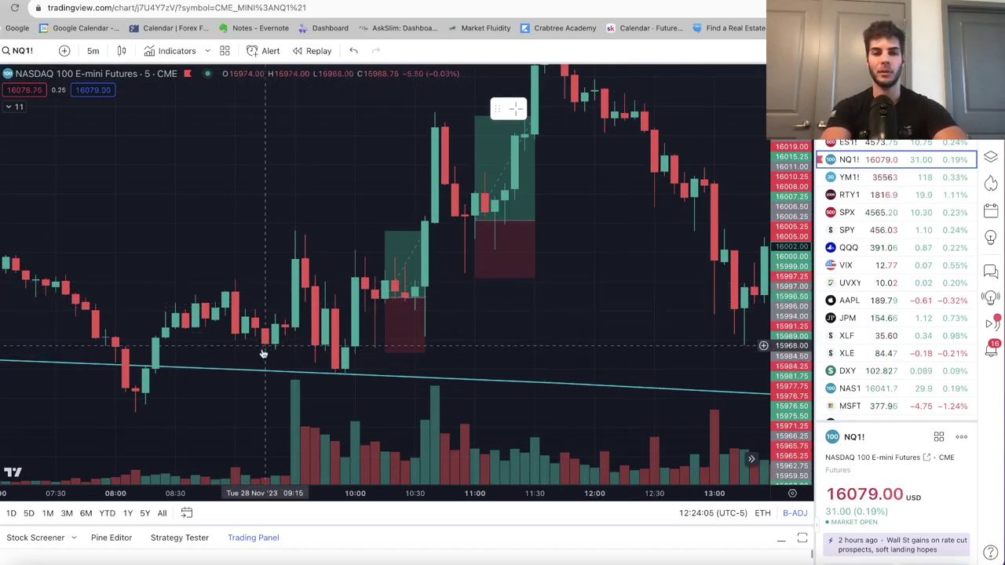
mouse_move(403, 306)
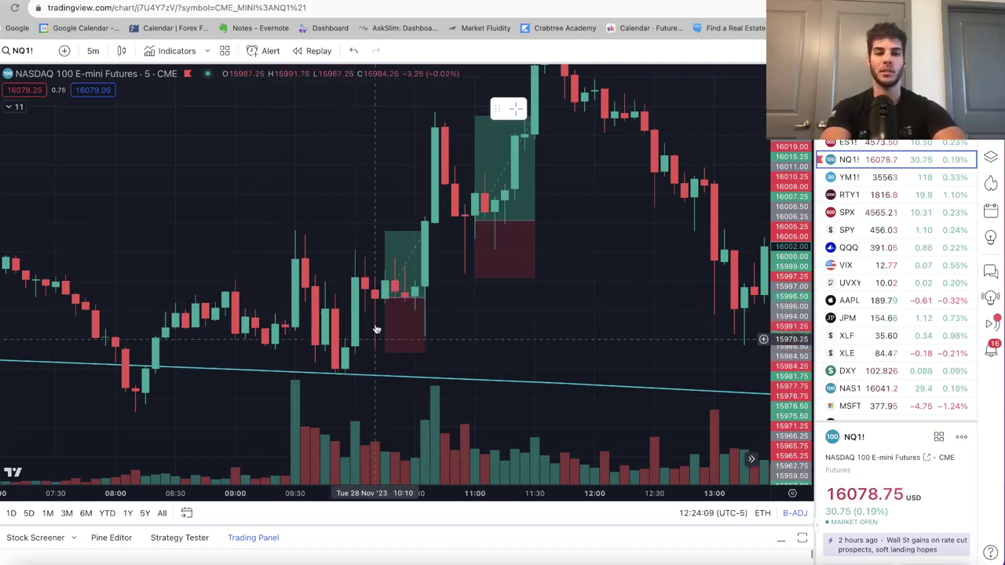
- Place a Short Position from 09:50 to 10:10 on 28 Nov with a 12.25-point stop and a 19.50-point target
scroll(427, 361, right, 3)
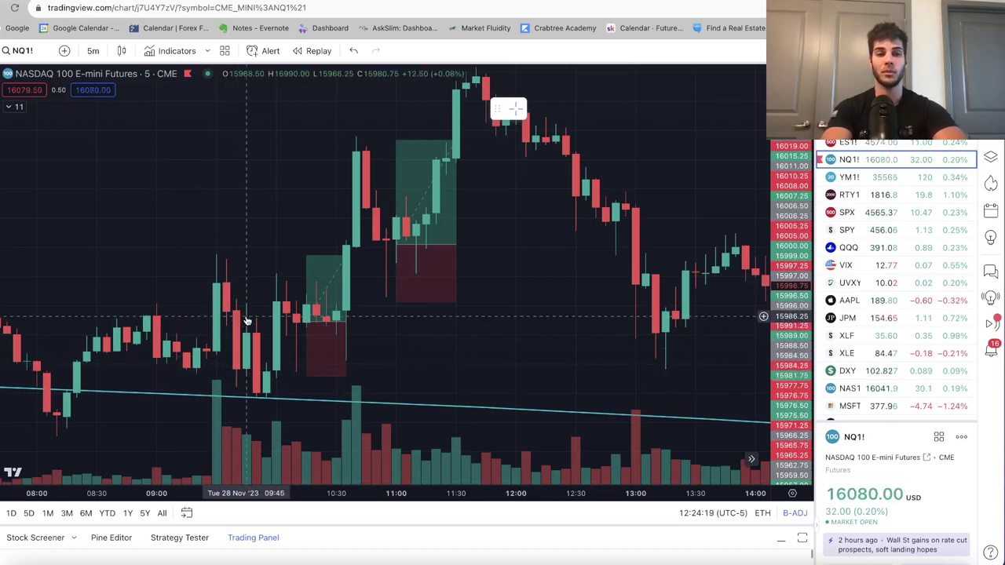
drag(245, 322, 234, 270)
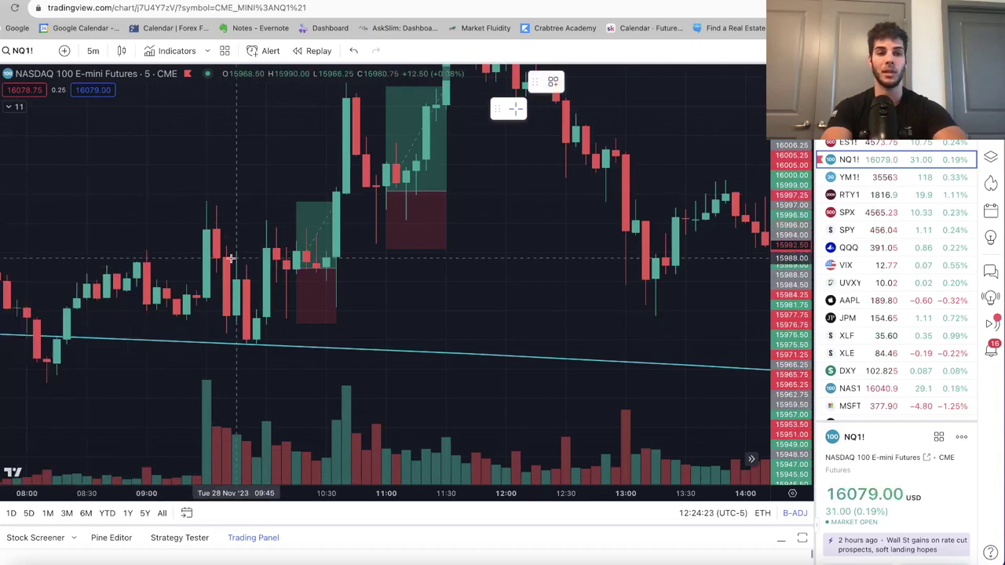
click(243, 279)
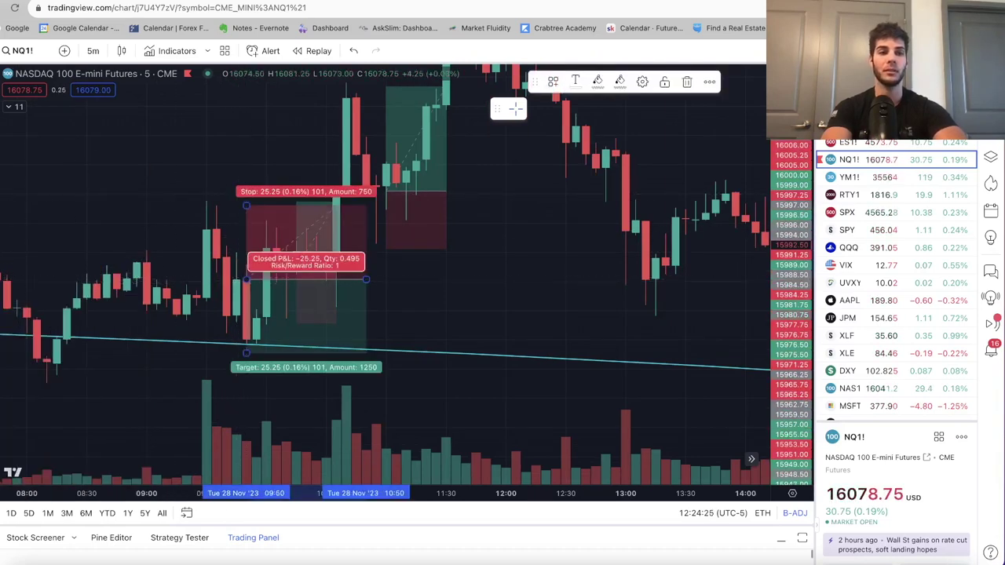
drag(245, 353, 246, 336)
drag(245, 206, 247, 244)
drag(366, 279, 286, 279)
- Widen the stop of the 09:50 short position on 28 Nov to about 23.75 points
scroll(373, 398, up, 2)
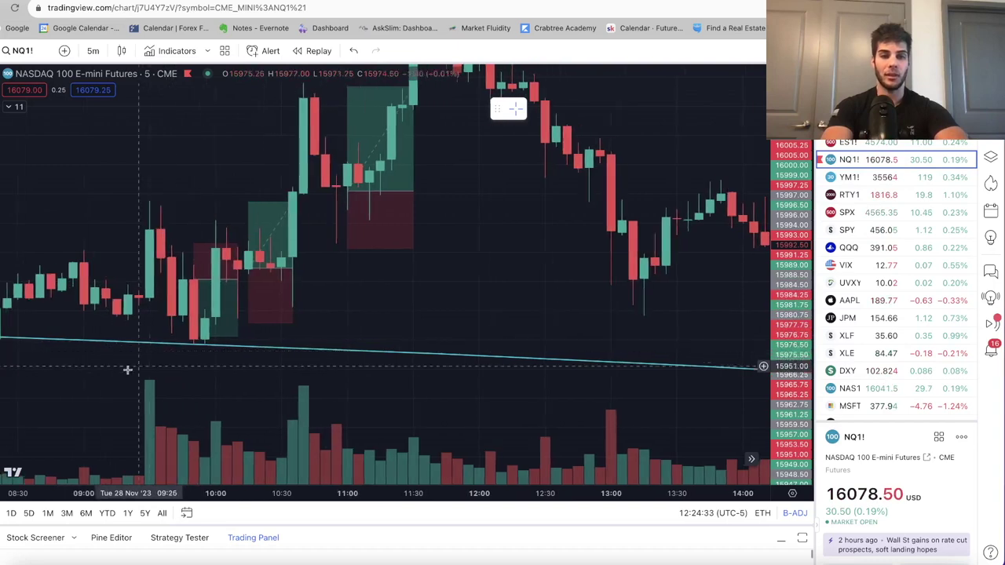
scroll(373, 398, left, 5)
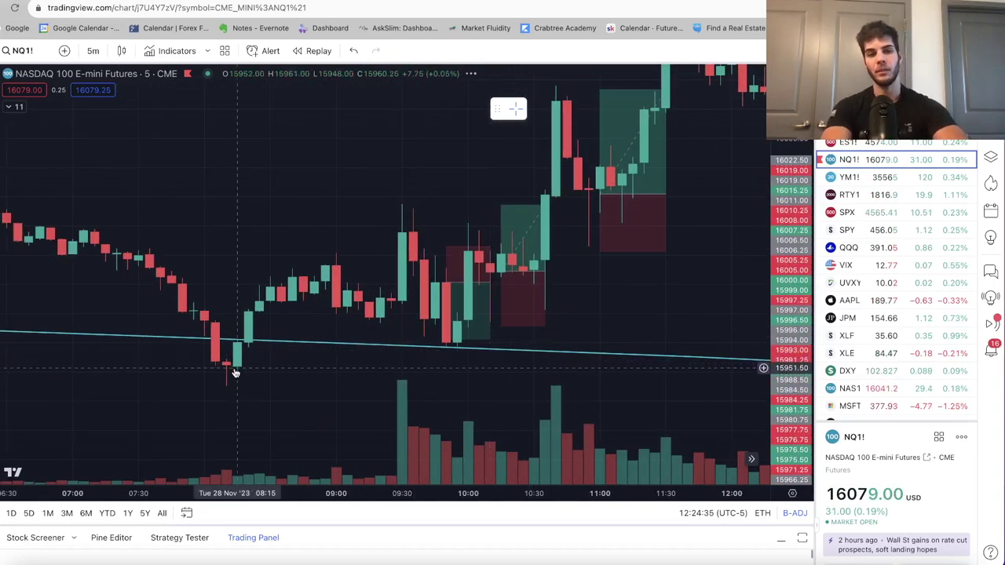
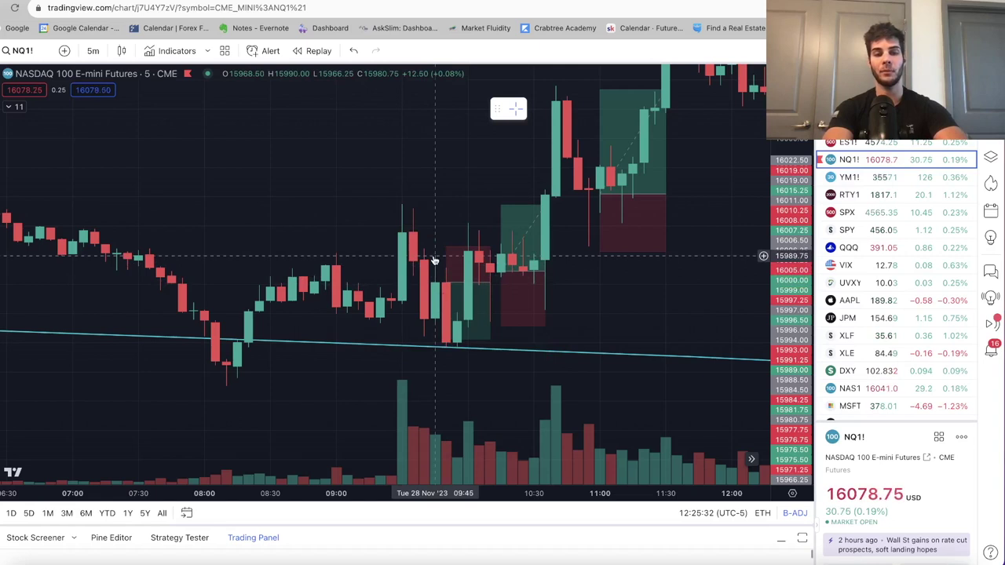
click(446, 282)
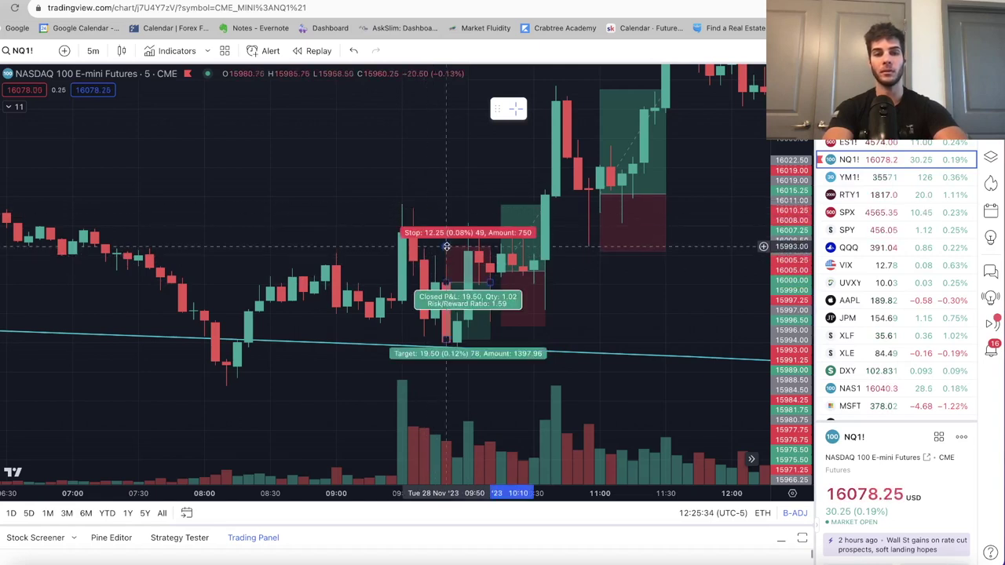
drag(446, 245, 445, 206)
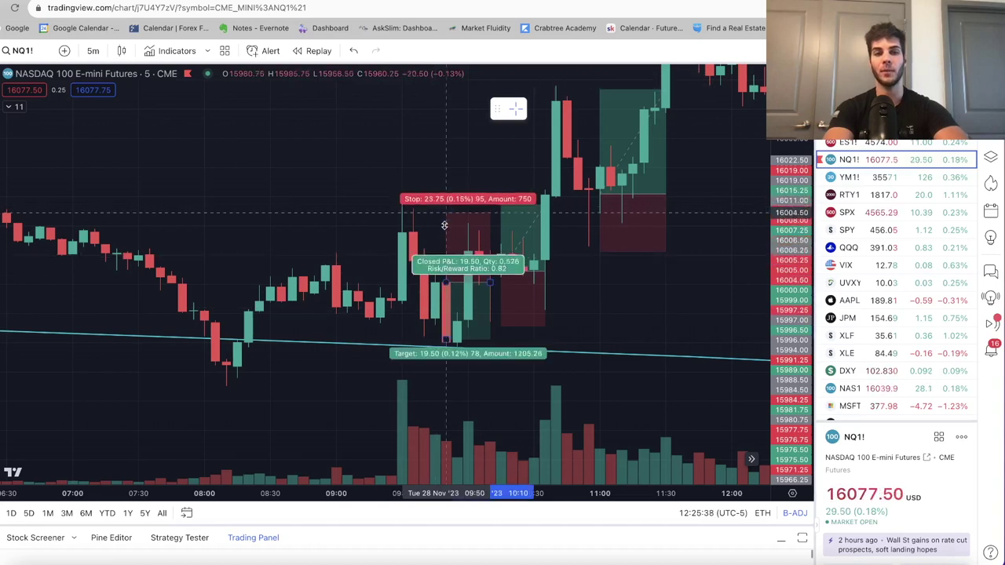
- Tighten the 09:50 short position's stop on 28 Nov to 12.25 points and remove that position from the chart
drag(445, 206, 445, 248)
click(364, 276)
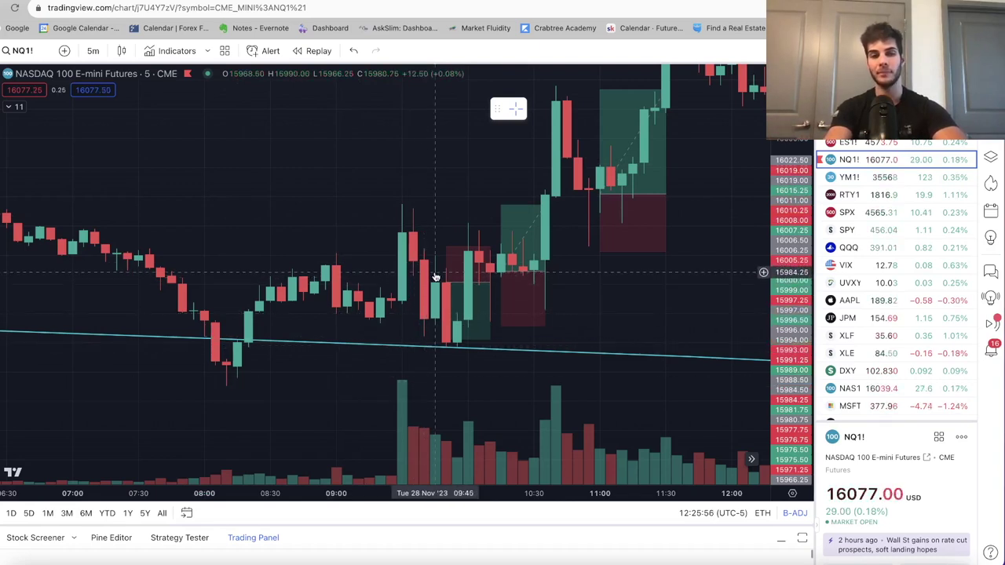
click(454, 340)
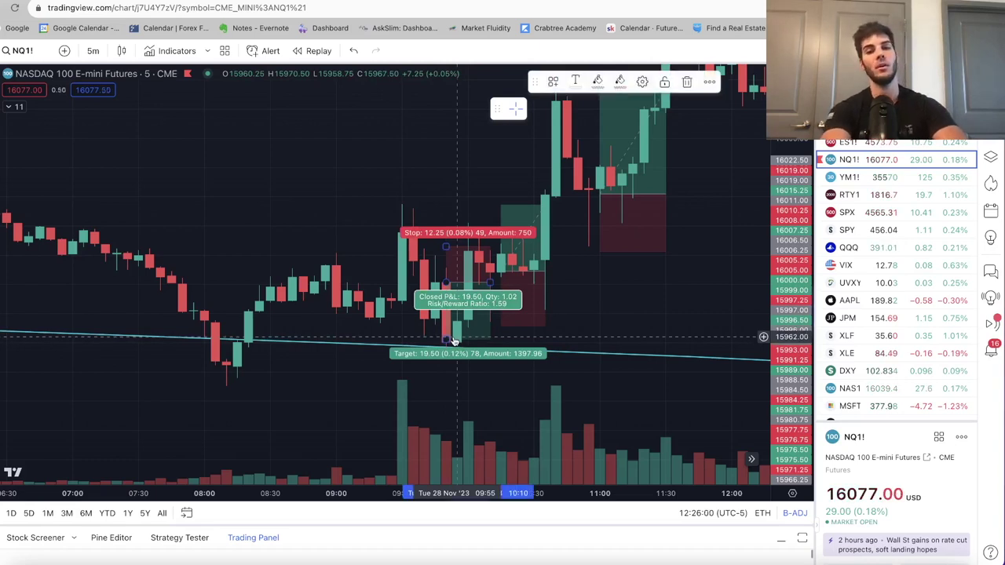
key(Escape)
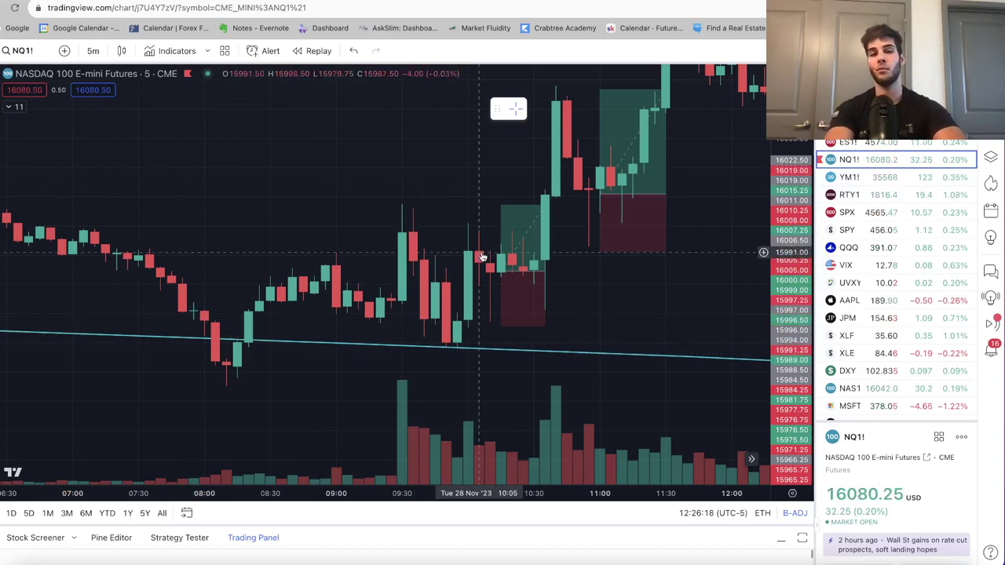
- Examine the 10:15 long position's stop and target on 28 Nov and the price action leading into the 11:00 long trade
scroll(545, 340, right, 3)
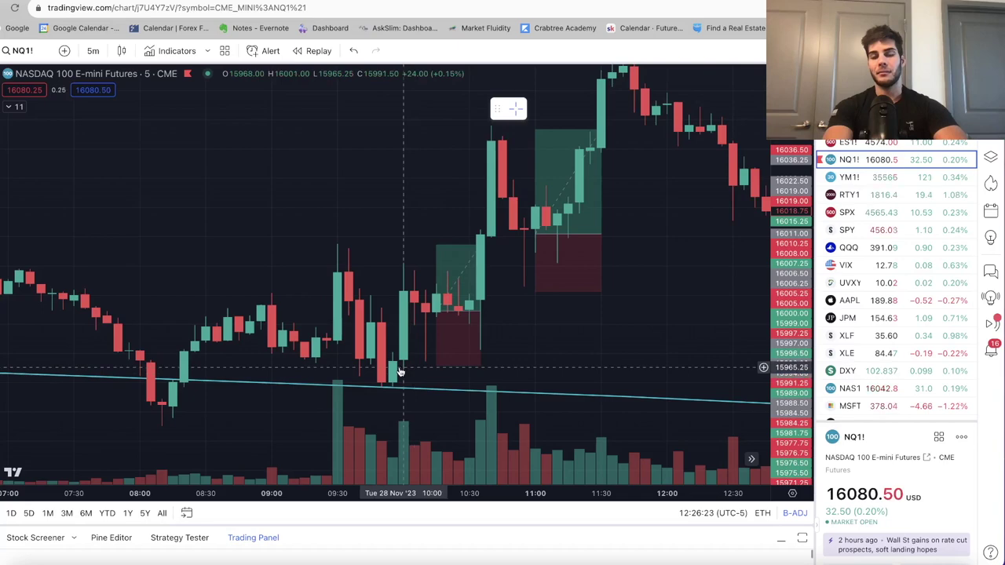
scroll(498, 381, right, 2)
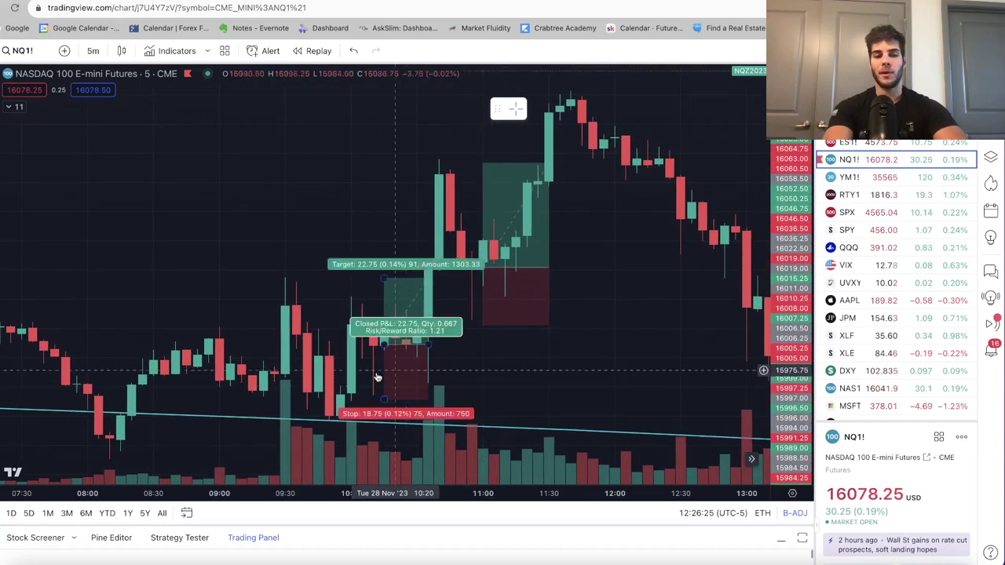
click(405, 357)
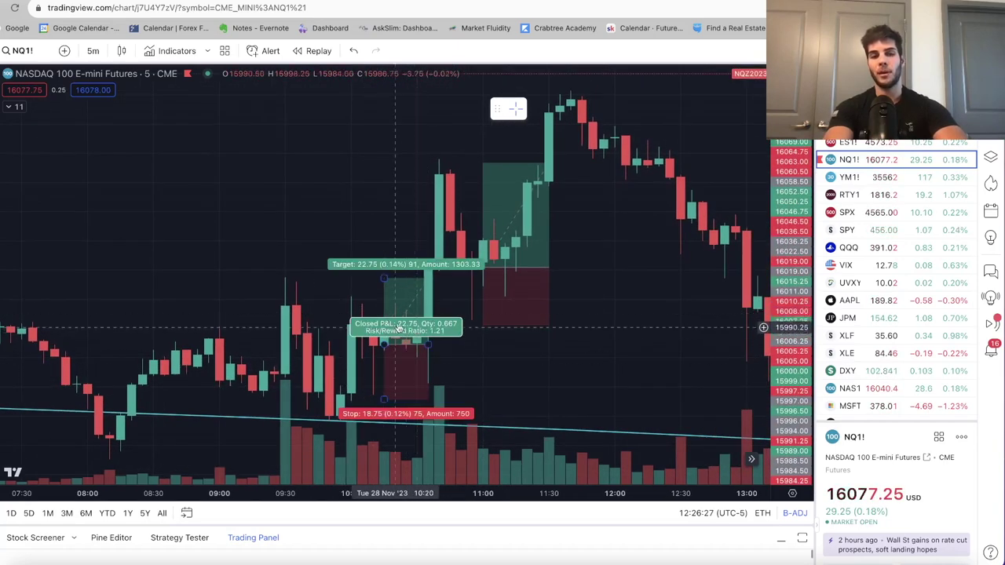
click(440, 303)
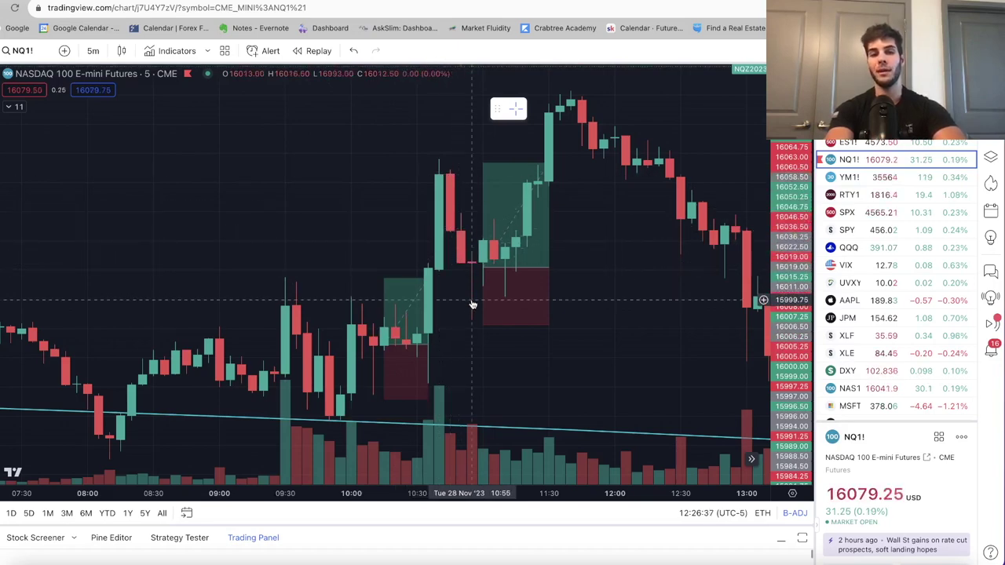
click(427, 330)
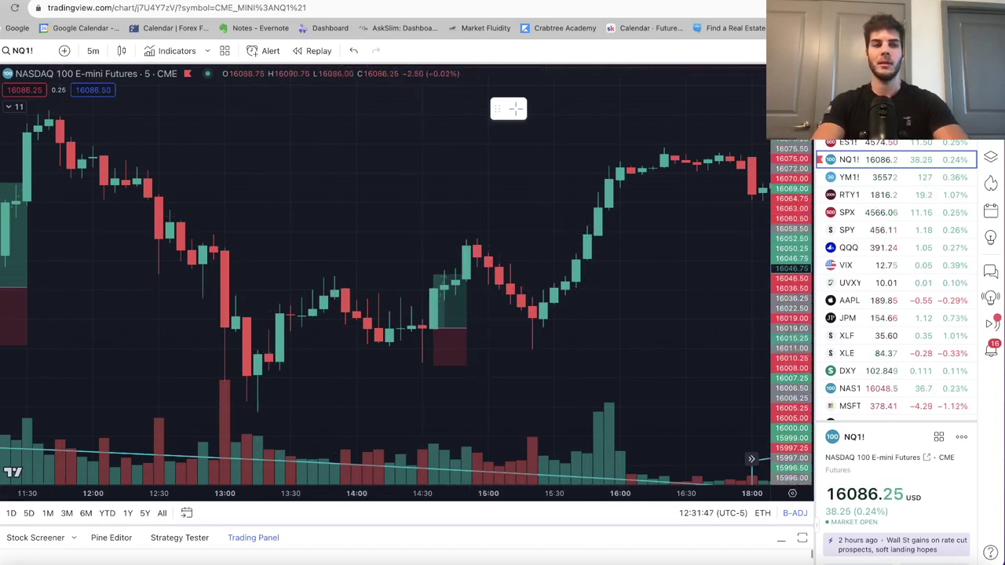
- Trace the afternoon price swings on 28 Nov with a 2px freehand brush line from the 13:10 low to about 15:45
click(251, 412)
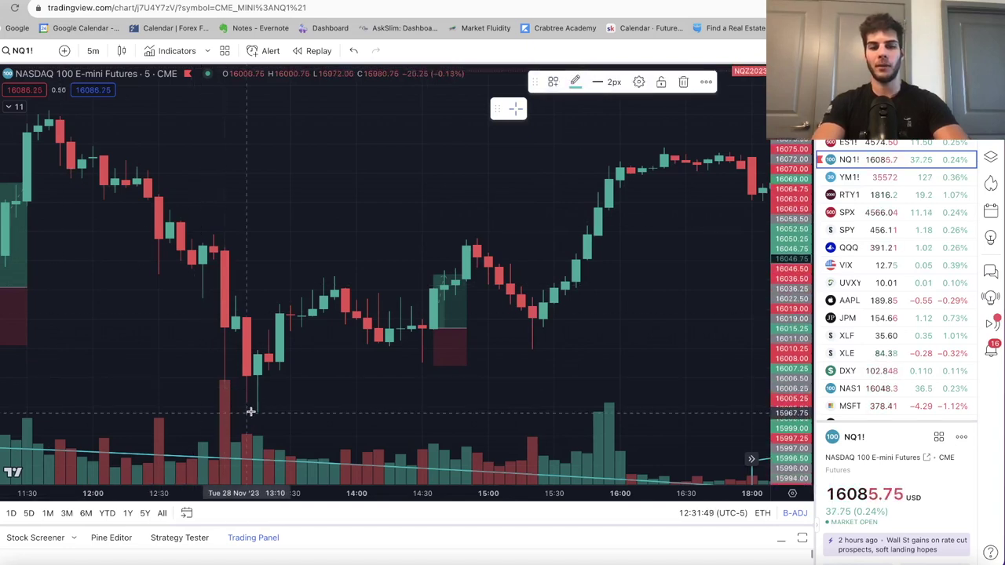
mouse_move(251, 411)
mouse_down()
mouse_move(302, 311)
mouse_move(336, 284)
mouse_move(373, 334)
mouse_move(411, 357)
mouse_move(442, 287)
mouse_up()
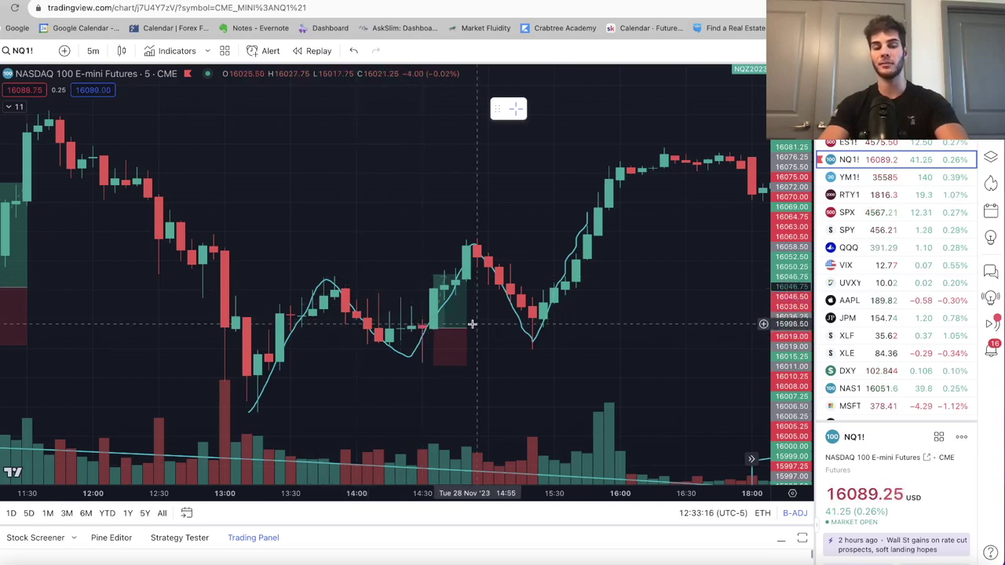
mouse_move(431, 327)
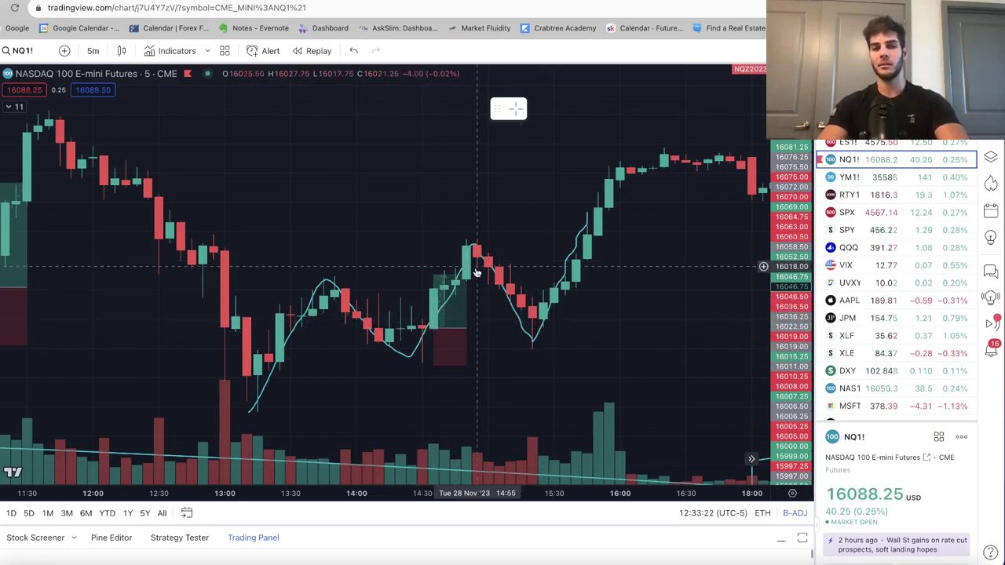
mouse_move(438, 296)
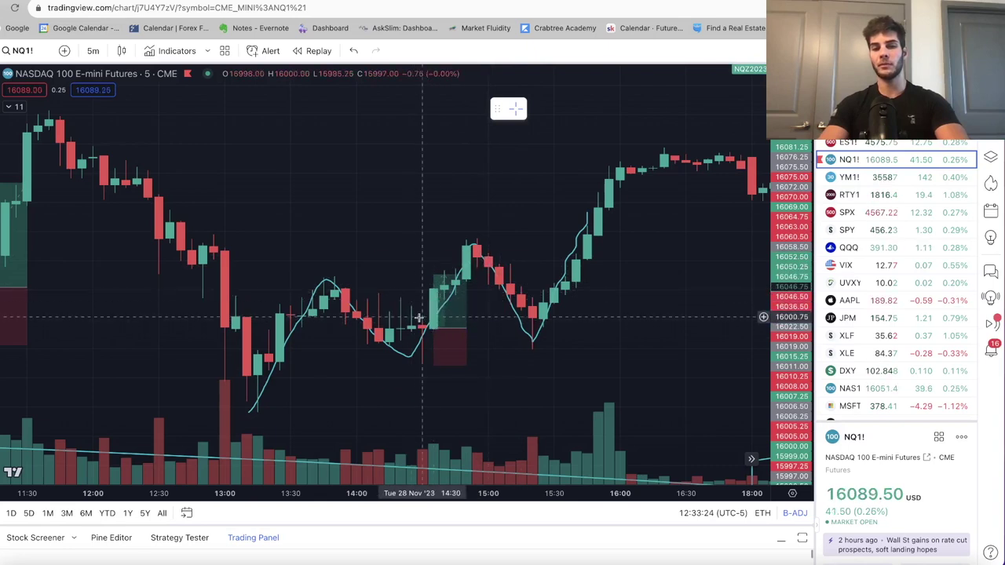